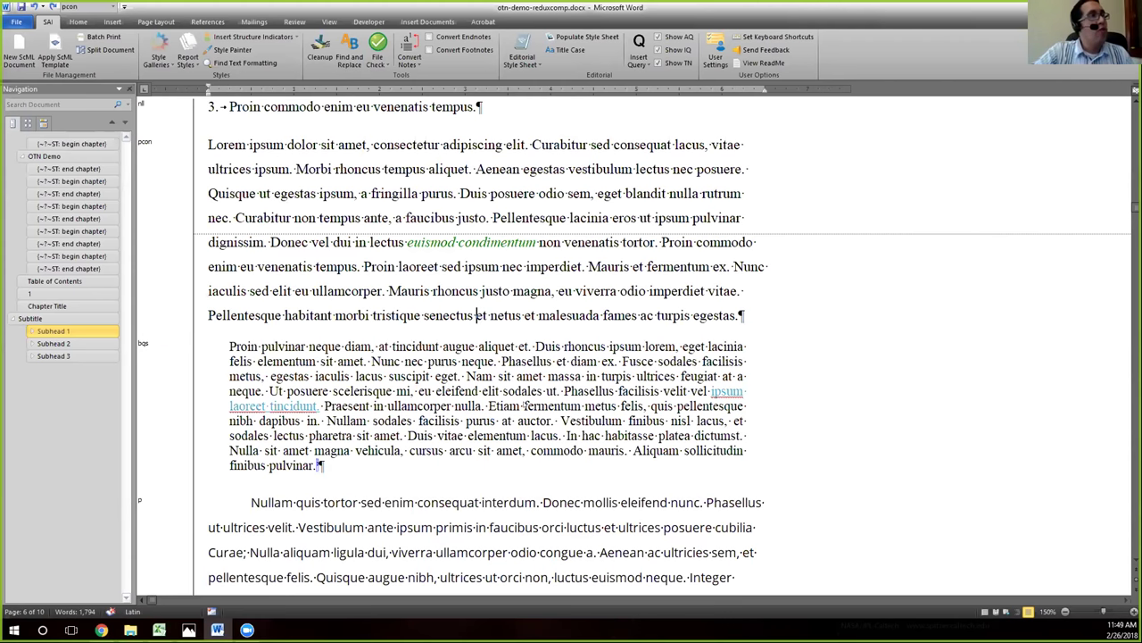
# Run File Check on otn-demo-reduxcomp.docx, dismiss the QA report and close the document.
pyautogui.scroll(-1, 509, 391)
pyautogui.scroll(-3, 509, 392)
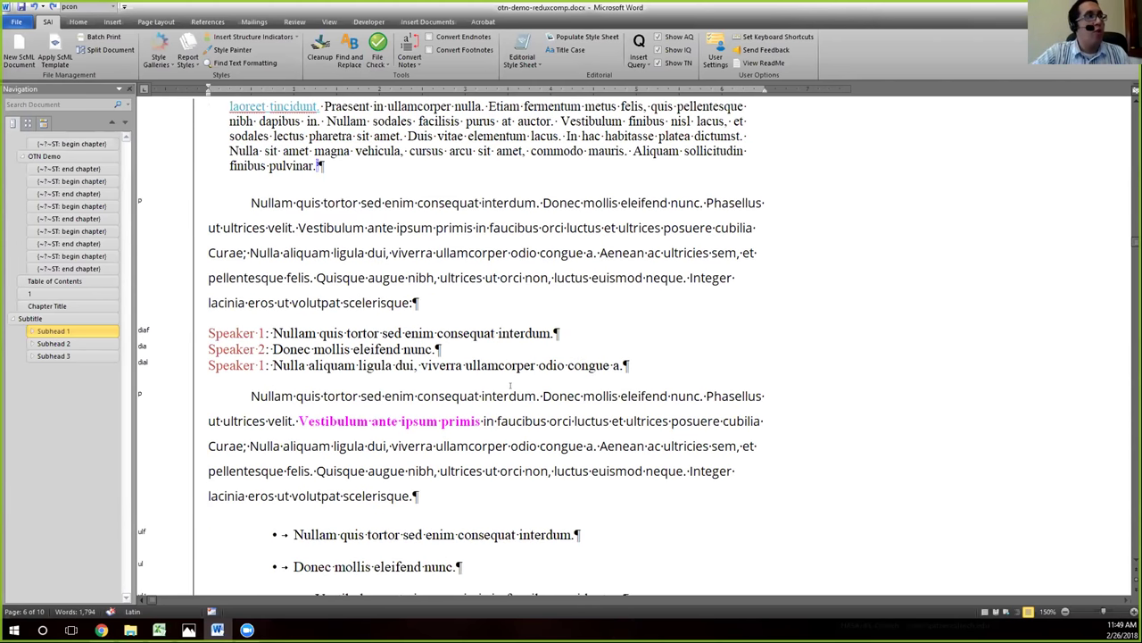
pyautogui.scroll(-1, 531, 406)
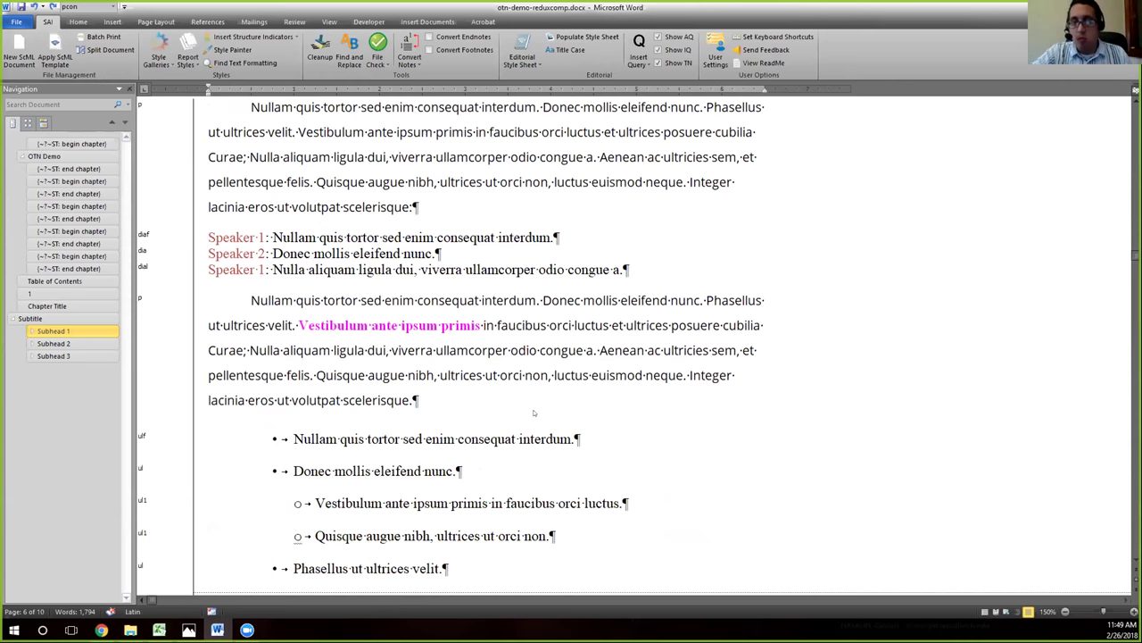
pyautogui.scroll(-1, 534, 412)
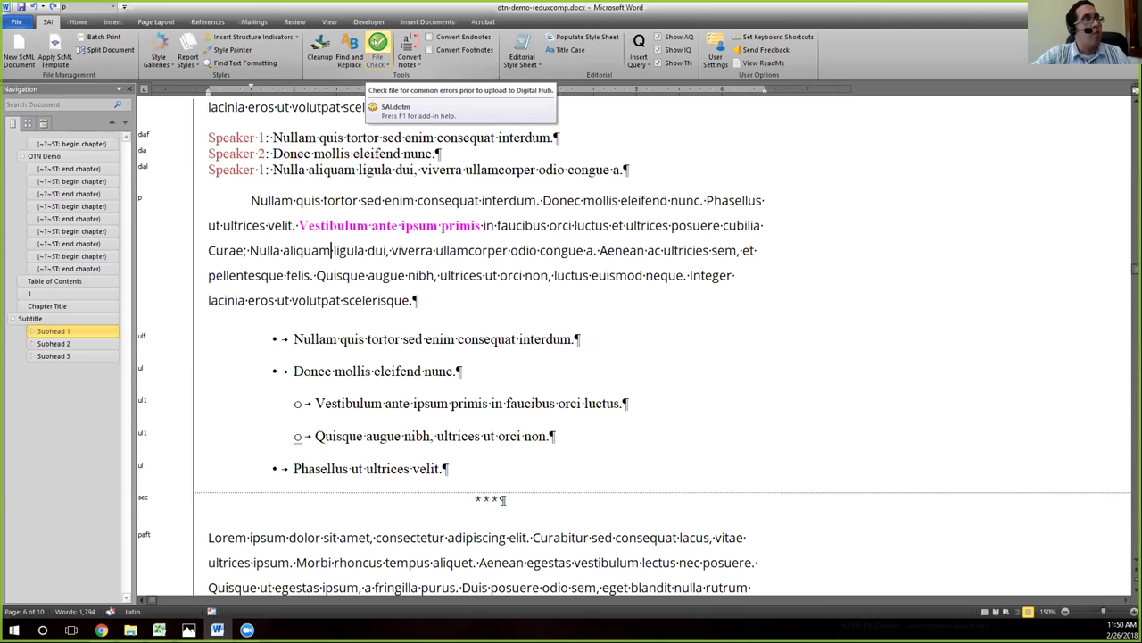
pyautogui.click(378, 47)
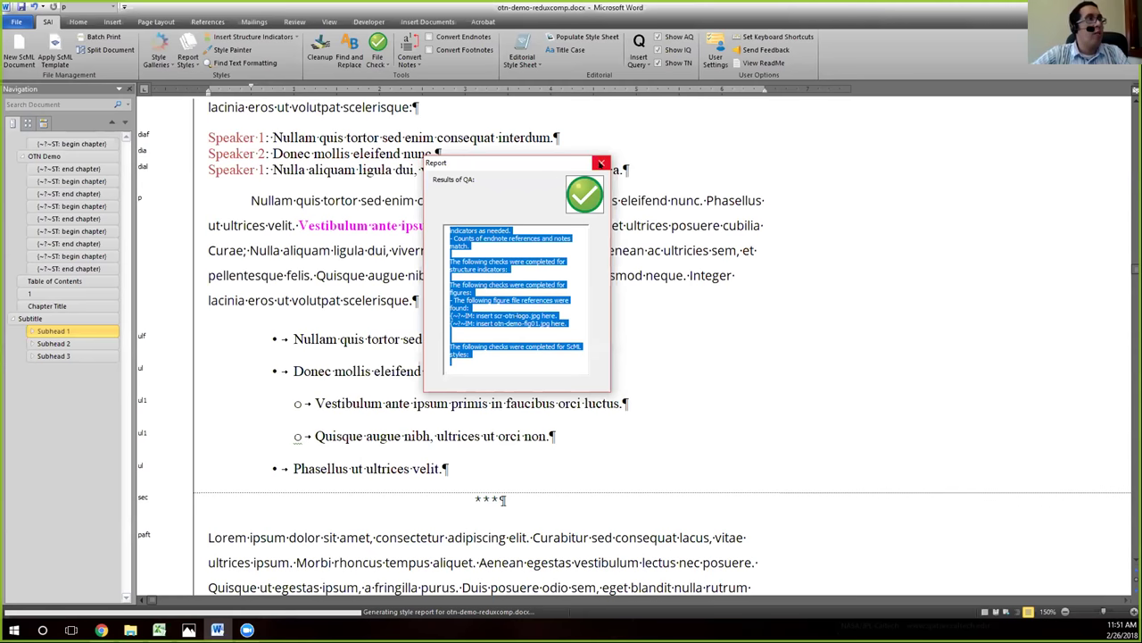
pyautogui.click(601, 163)
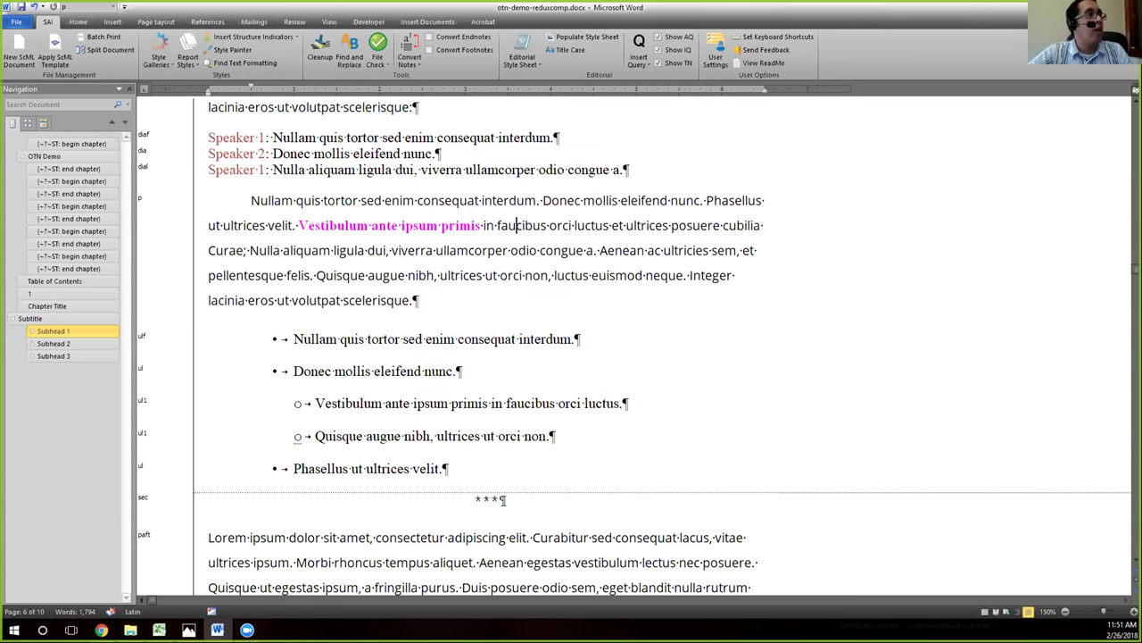
pyautogui.hotkey('alt', 'F4')
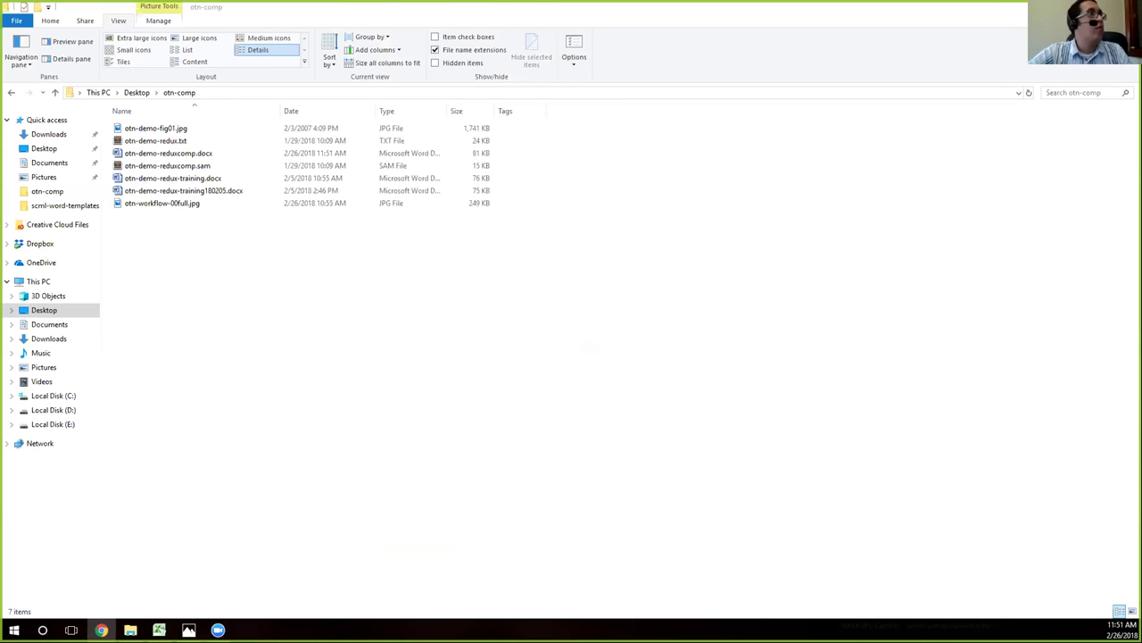
# Switch to Chrome, go to scribenet.com and open the otn-demo-err project in the Digital Hub.
pyautogui.click(100, 630)
pyautogui.write('scribenet.com')
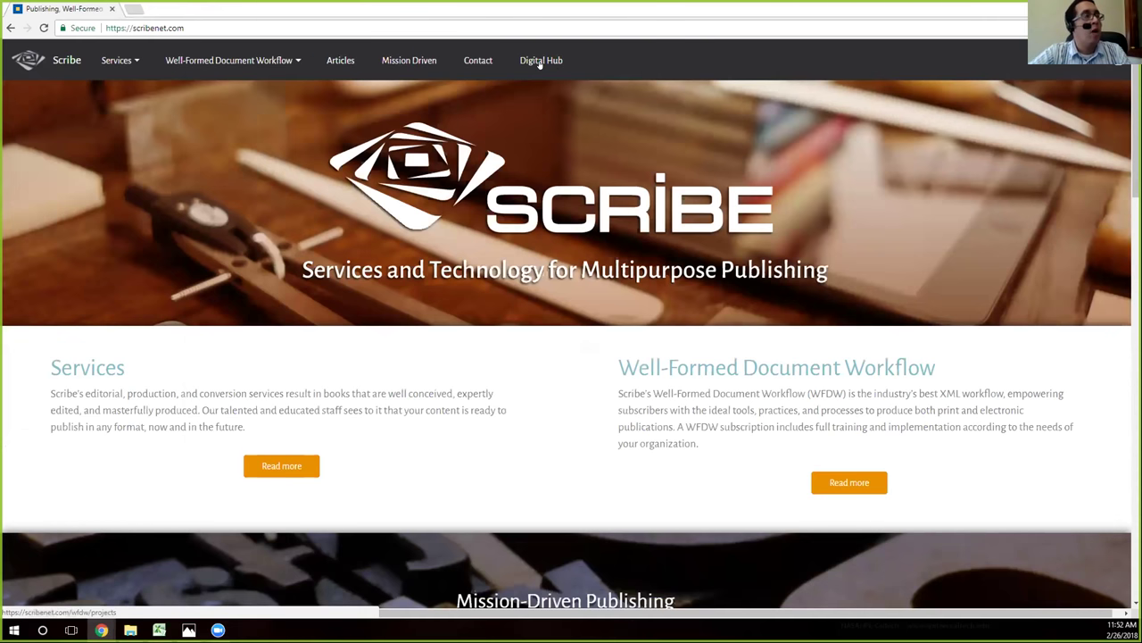
pyautogui.click(538, 59)
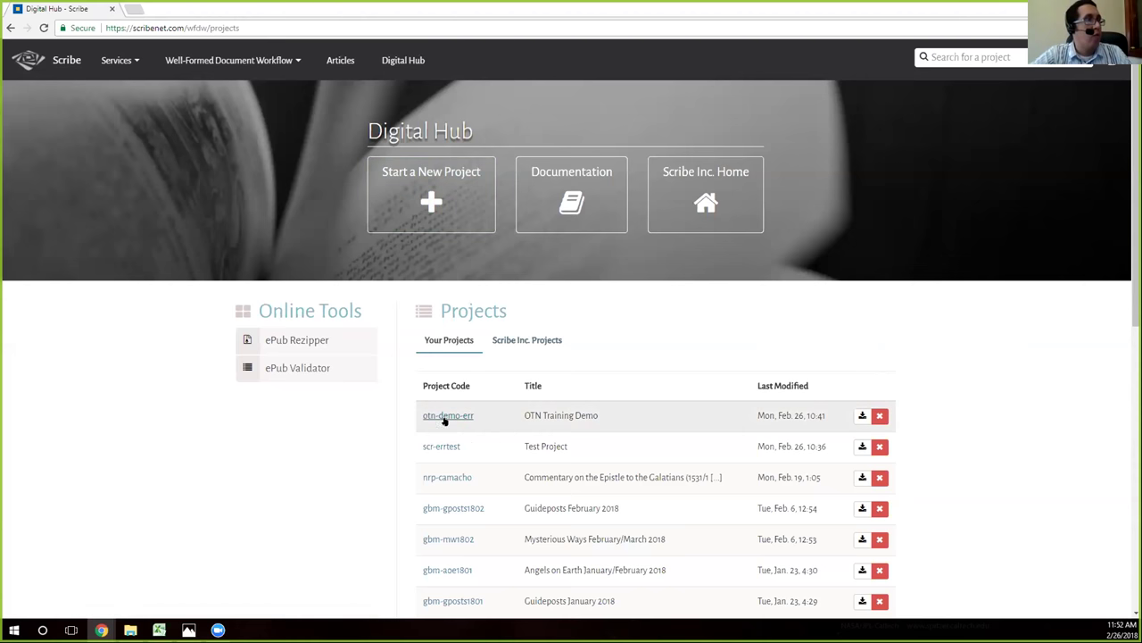
pyautogui.click(450, 416)
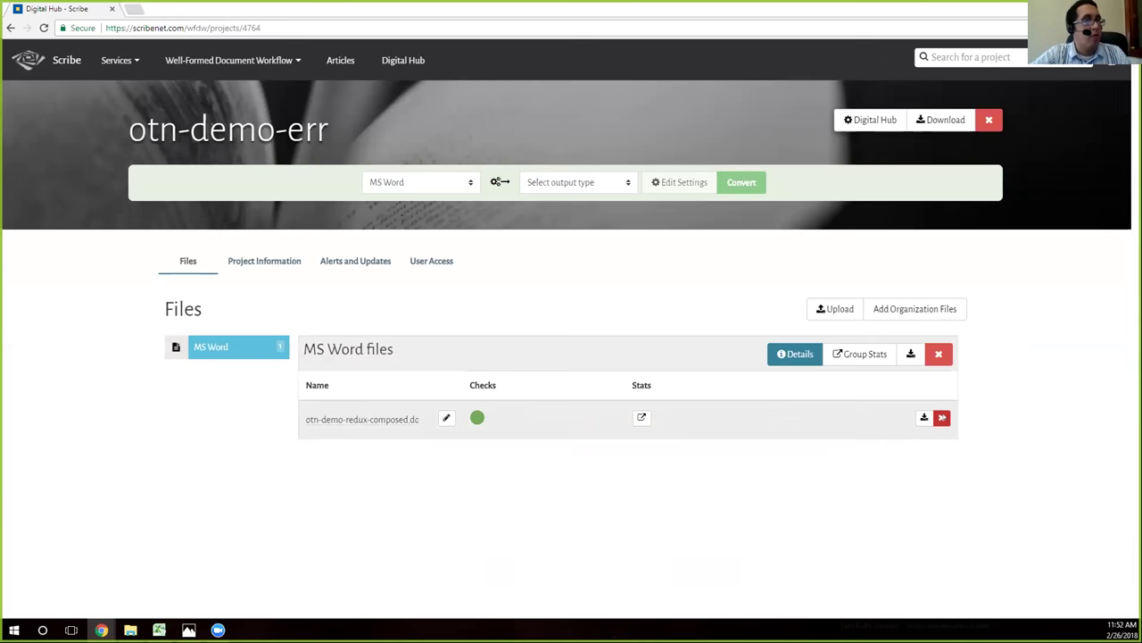
# Delete the existing composed Word file from the otn-demo-err project.
pyautogui.click(942, 417)
pyautogui.click(441, 223)
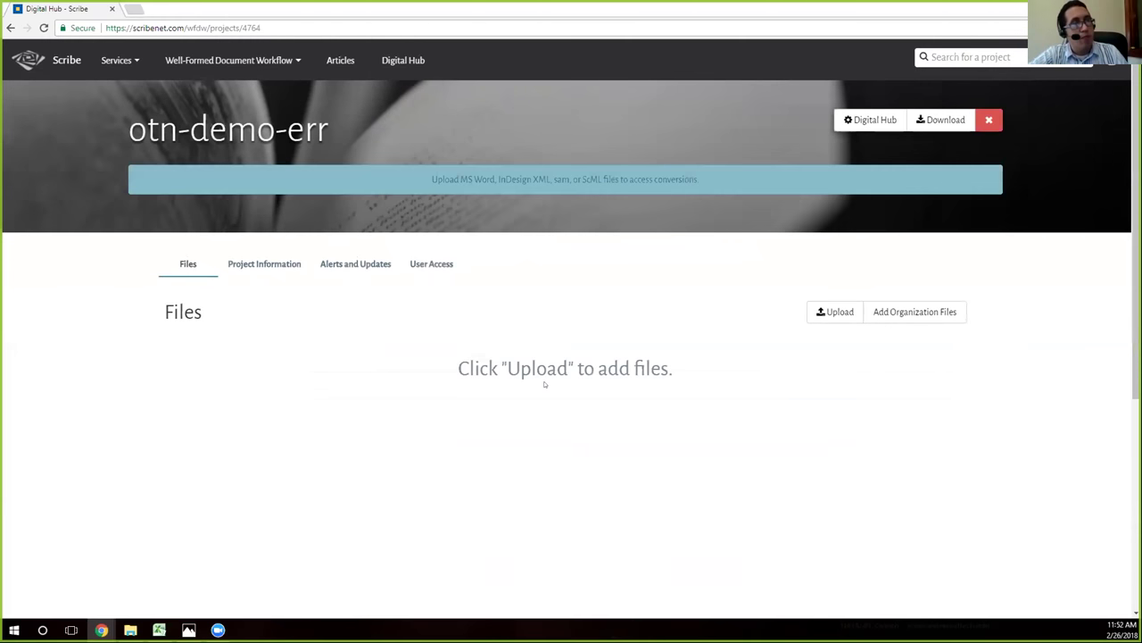
# View the project information for otn-demo-err and return to the project's files.
pyautogui.scroll(-1, 544, 384)
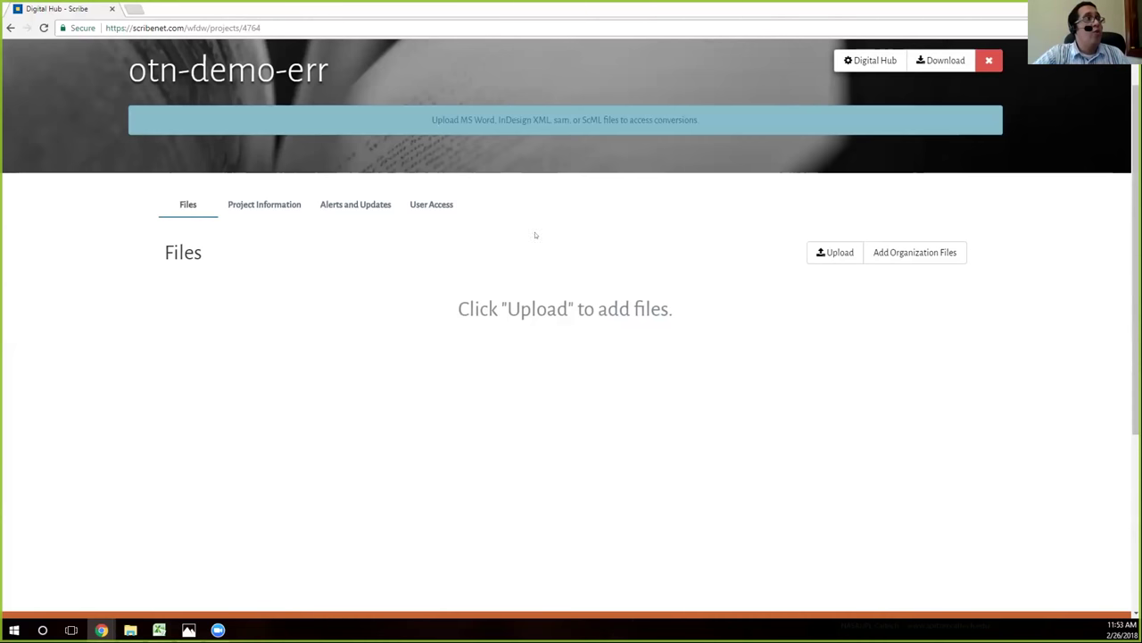
pyautogui.click(274, 206)
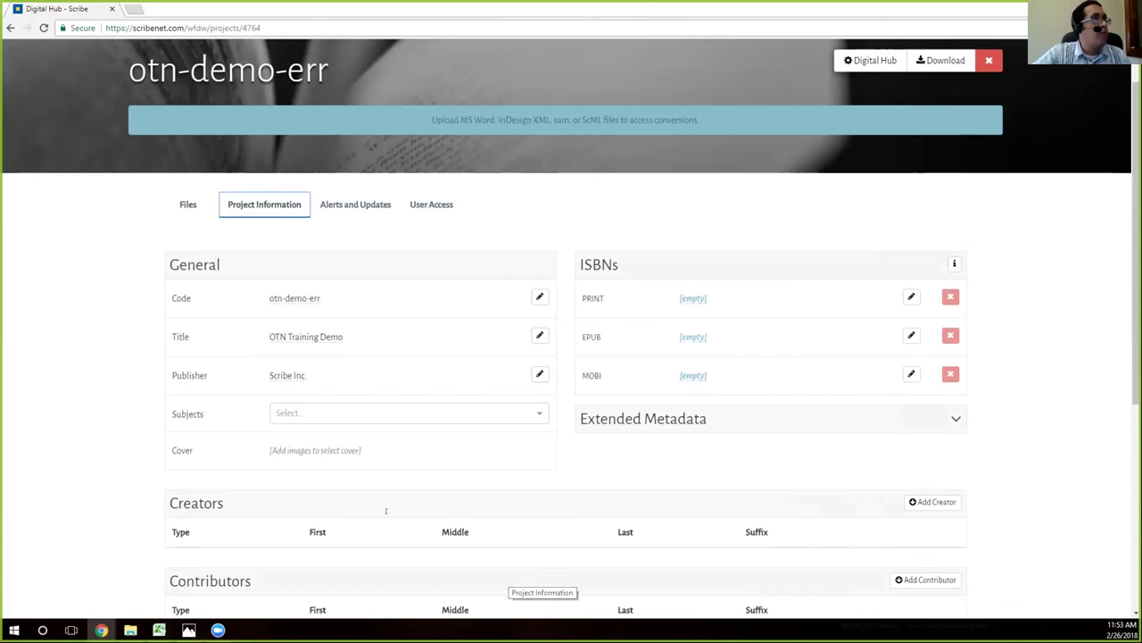
pyautogui.click(191, 210)
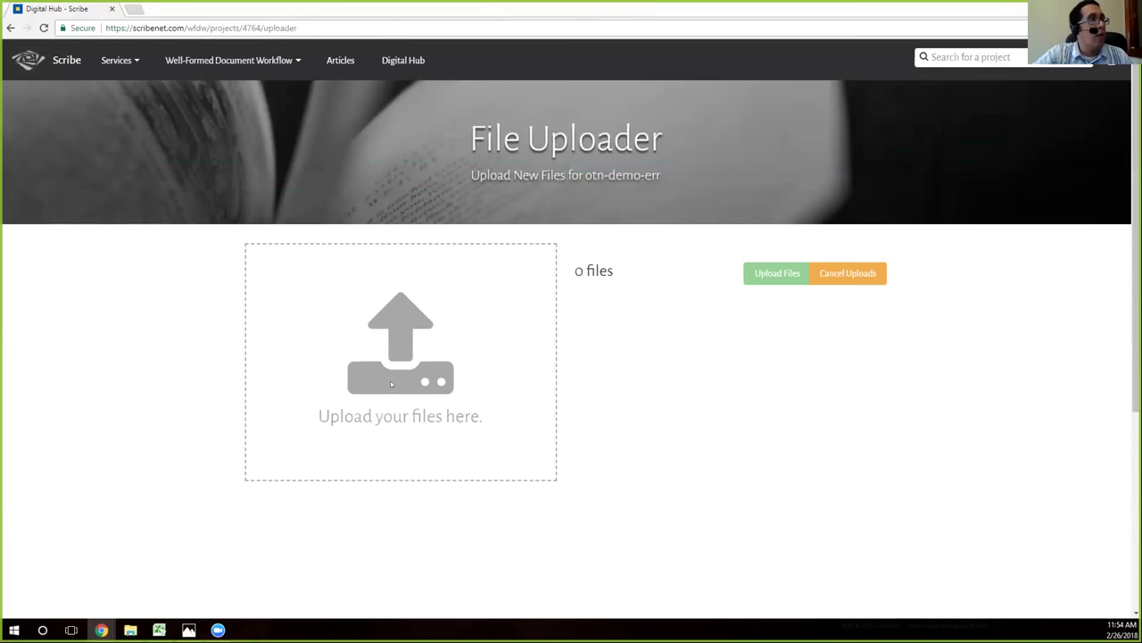
# Upload otn-demo-reduxcomp.docx from the otn-comp folder to the otn-demo-err project.
pyautogui.click(391, 384)
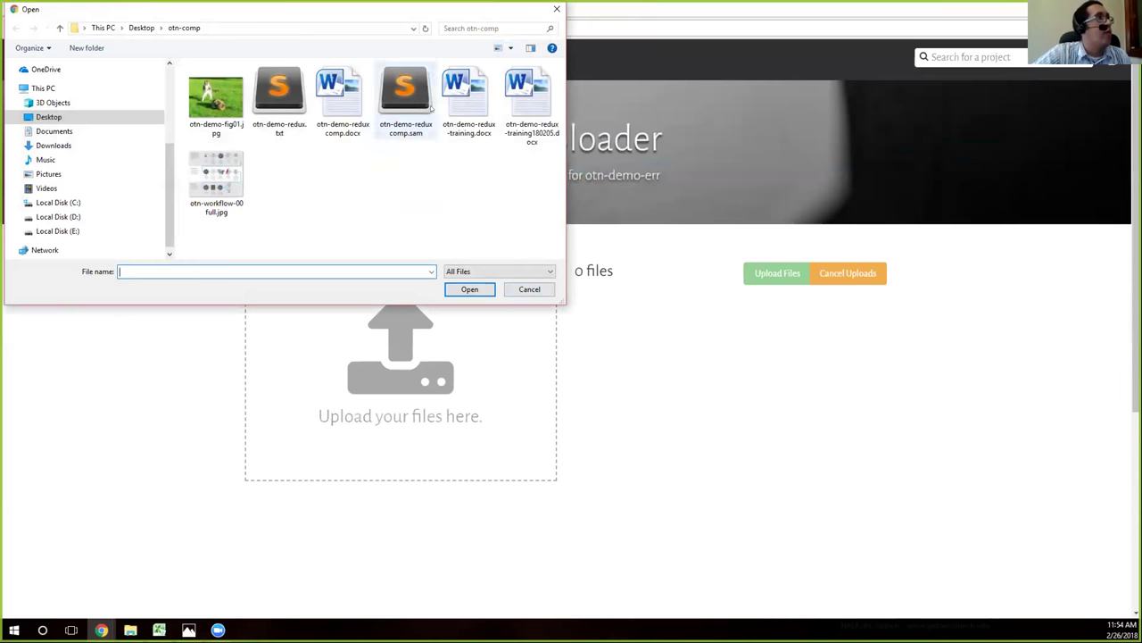
pyautogui.click(336, 119)
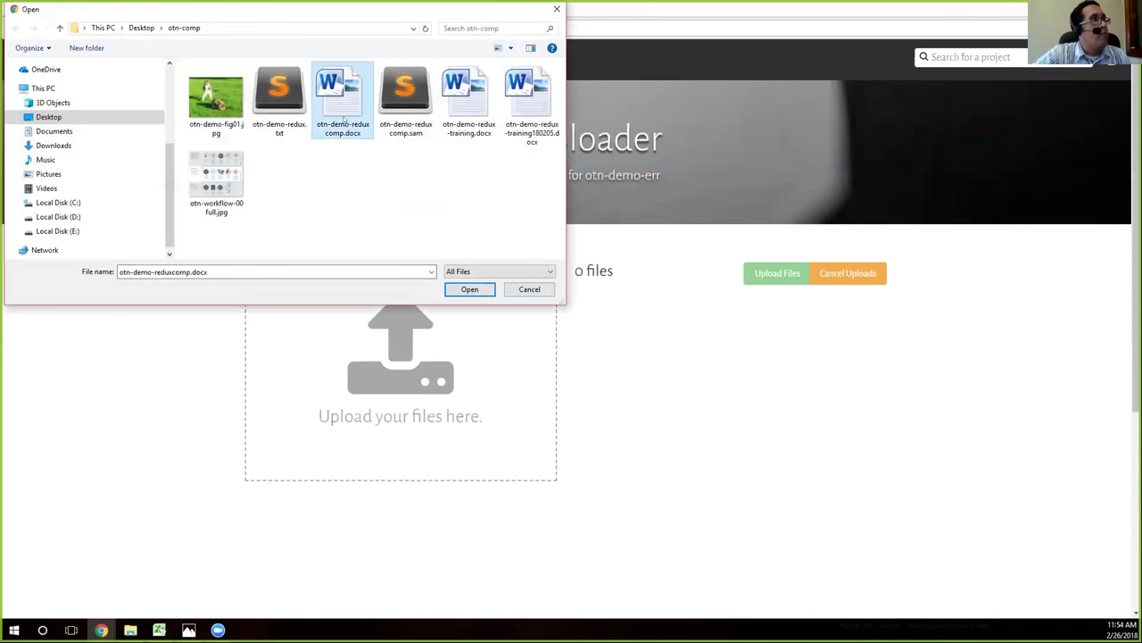
pyautogui.click(466, 289)
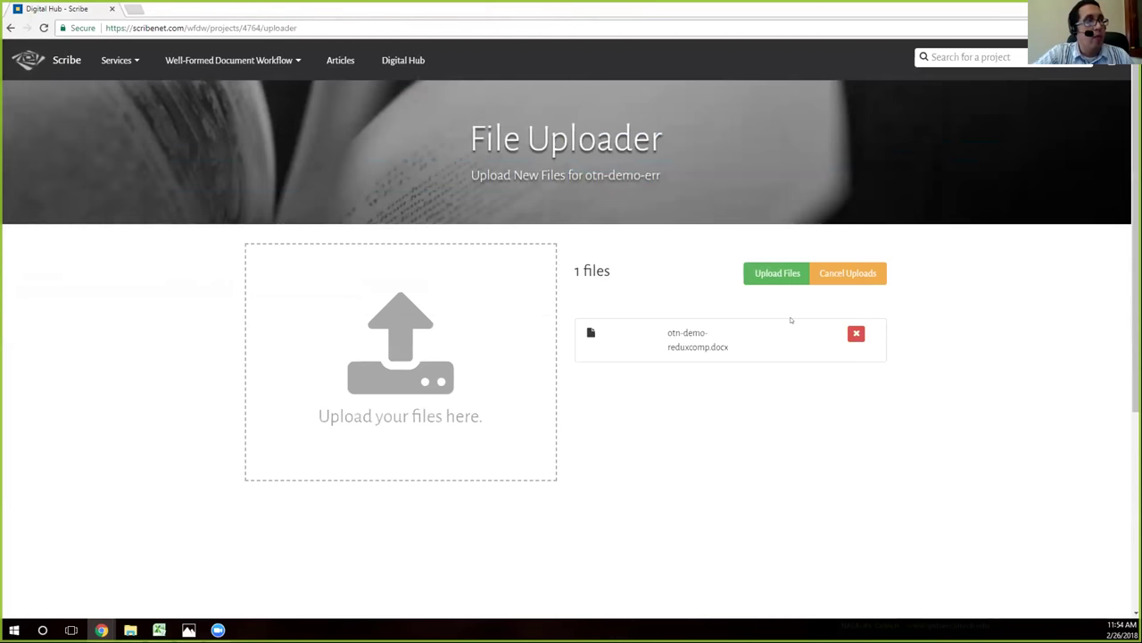
pyautogui.click(787, 274)
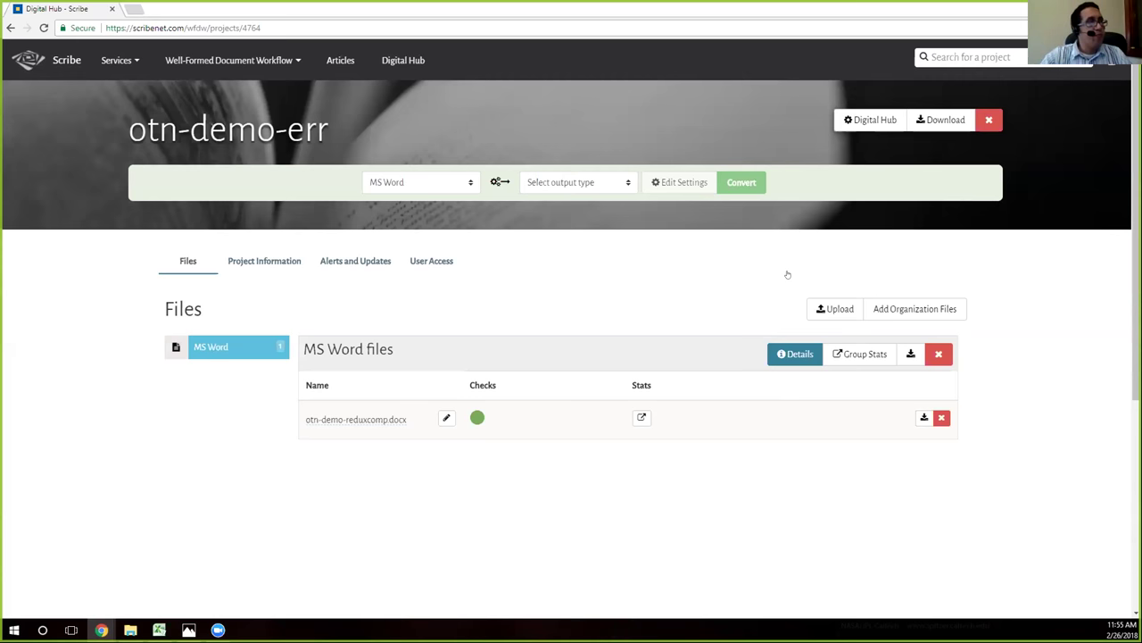
# Review the check advisories for the uploaded otn-demo-reduxcomp.docx and close them.
pyautogui.click(474, 419)
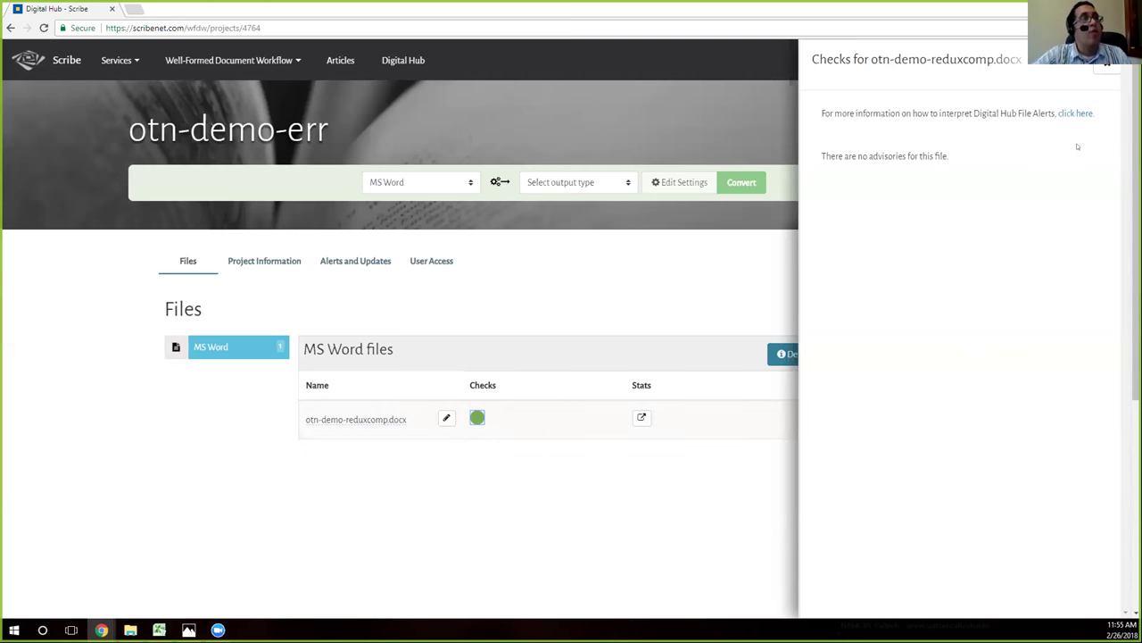
pyautogui.click(1106, 69)
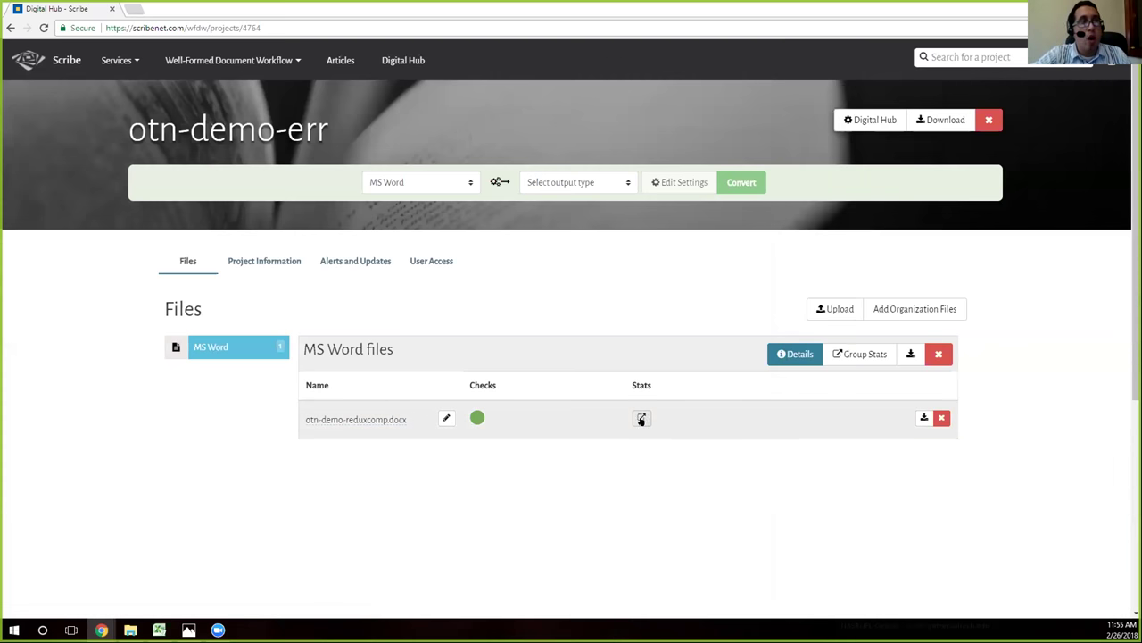
# Open the statistics for otn-demo-reduxcomp.docx and examine the word count, character count and list of elements.
pyautogui.click(641, 419)
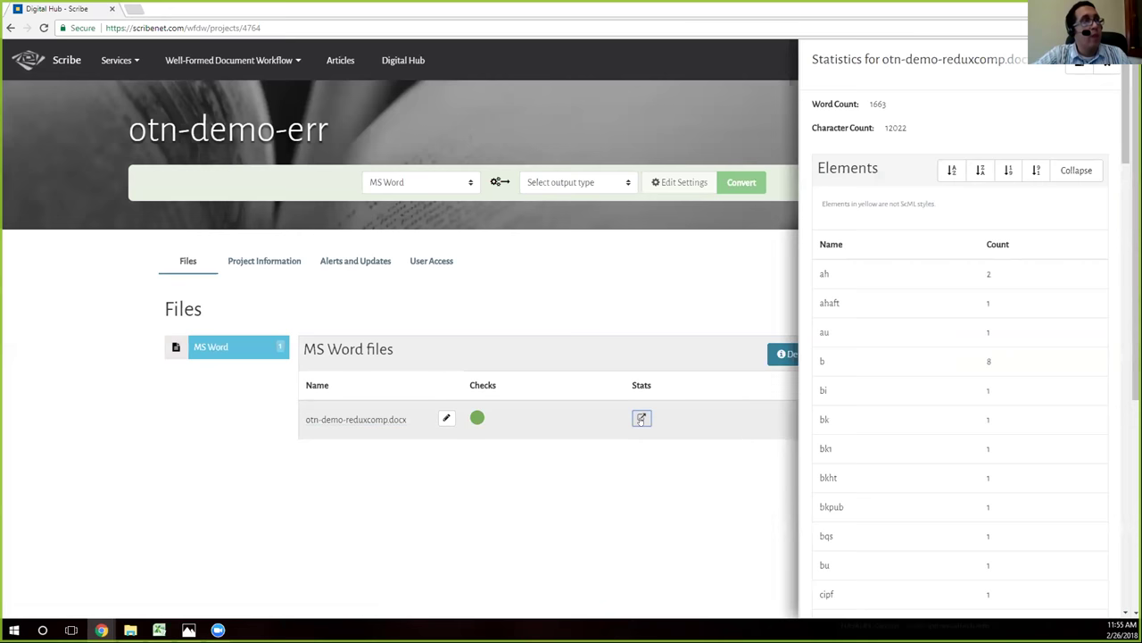
pyautogui.doubleClick(991, 122)
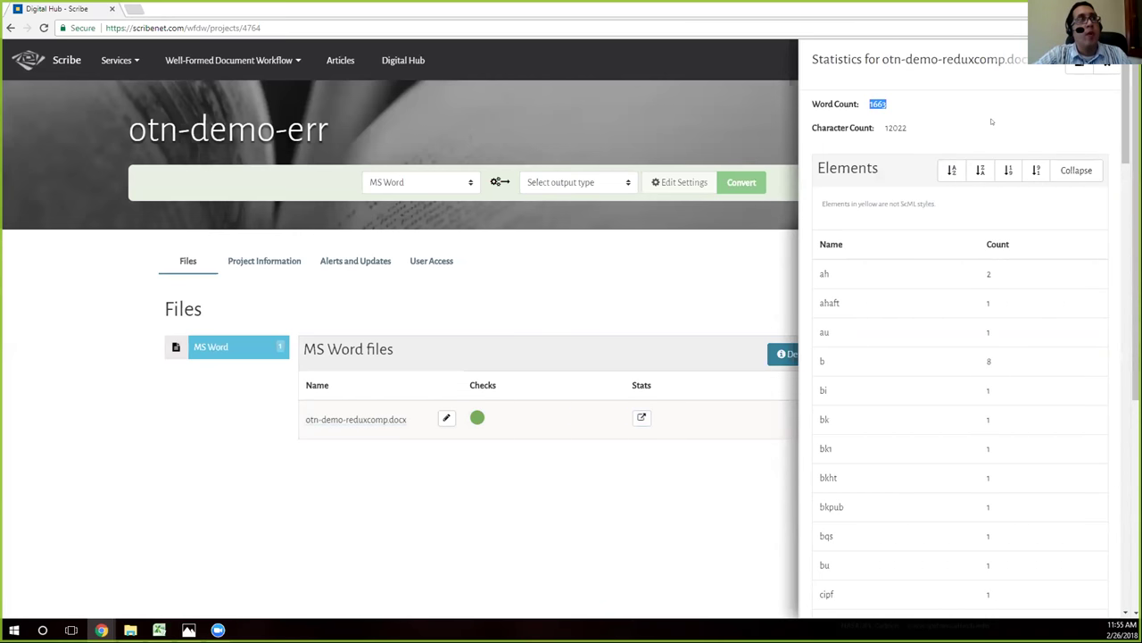
pyautogui.click(991, 122)
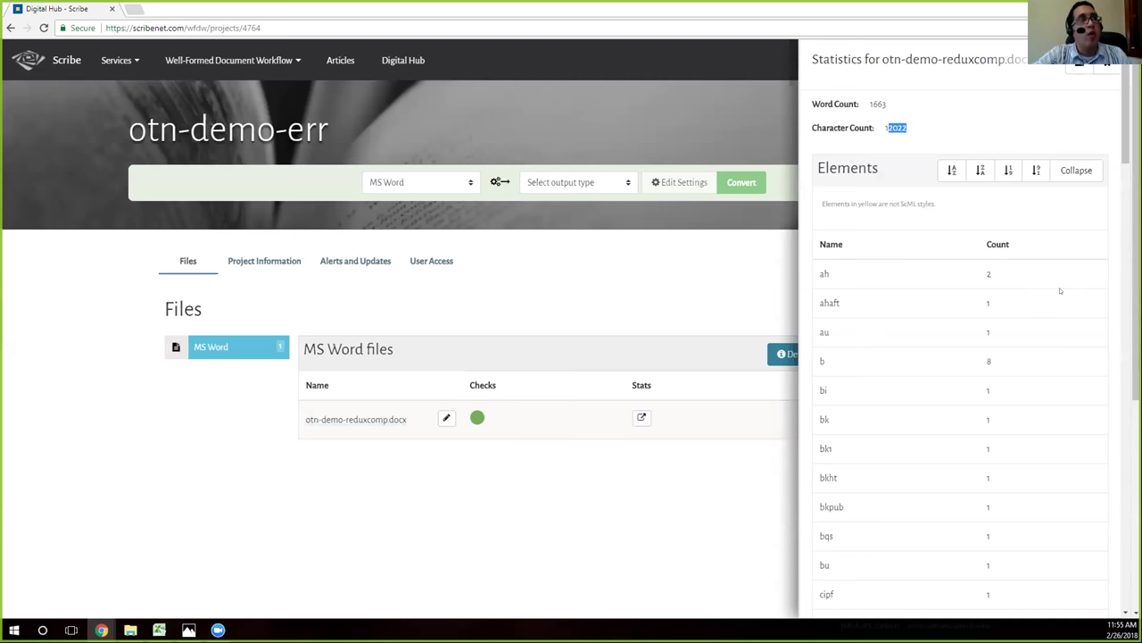
pyautogui.moveTo(1125, 114); pyautogui.dragTo(1125, 121)
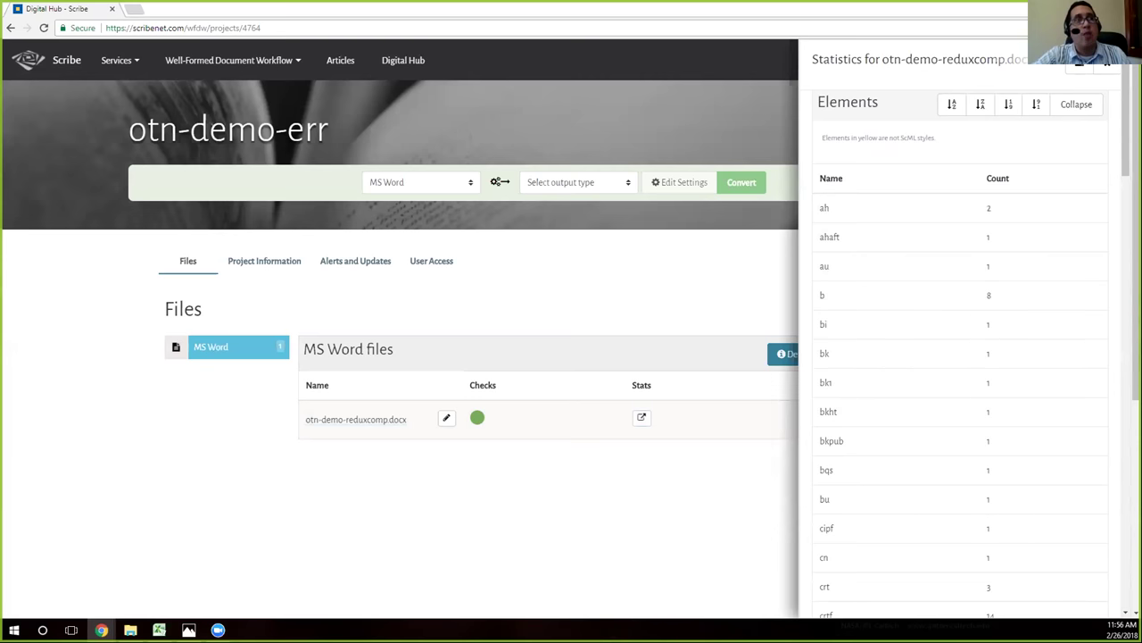
pyautogui.moveTo(1125, 133); pyautogui.dragTo(1125, 139)
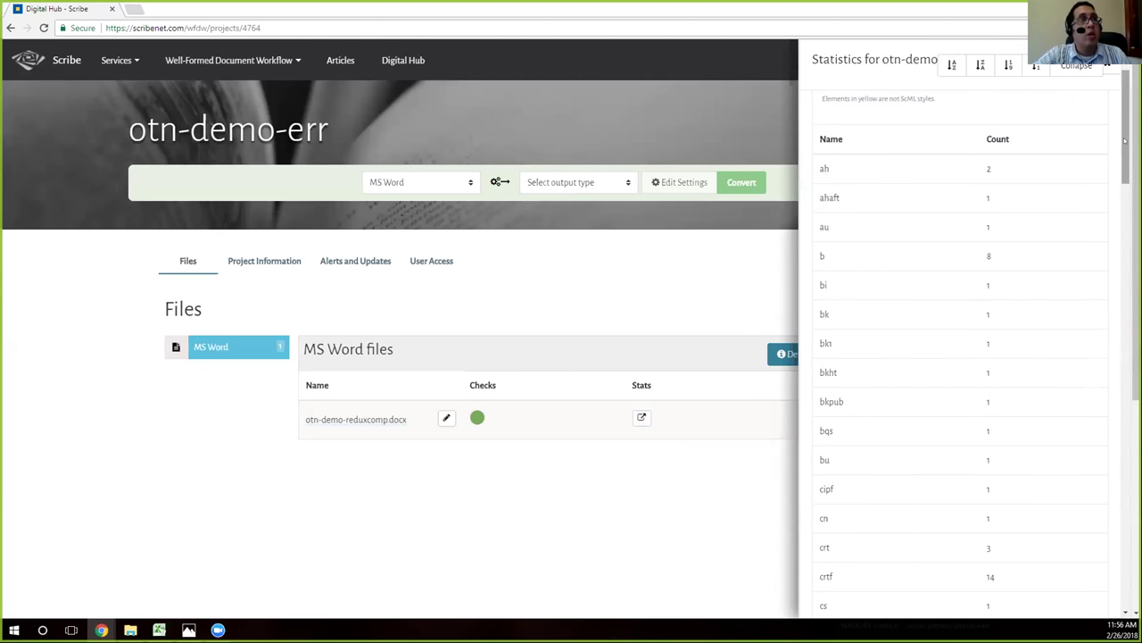
pyautogui.scroll(-10, 972, 354)
pyautogui.scroll(-12, 972, 353)
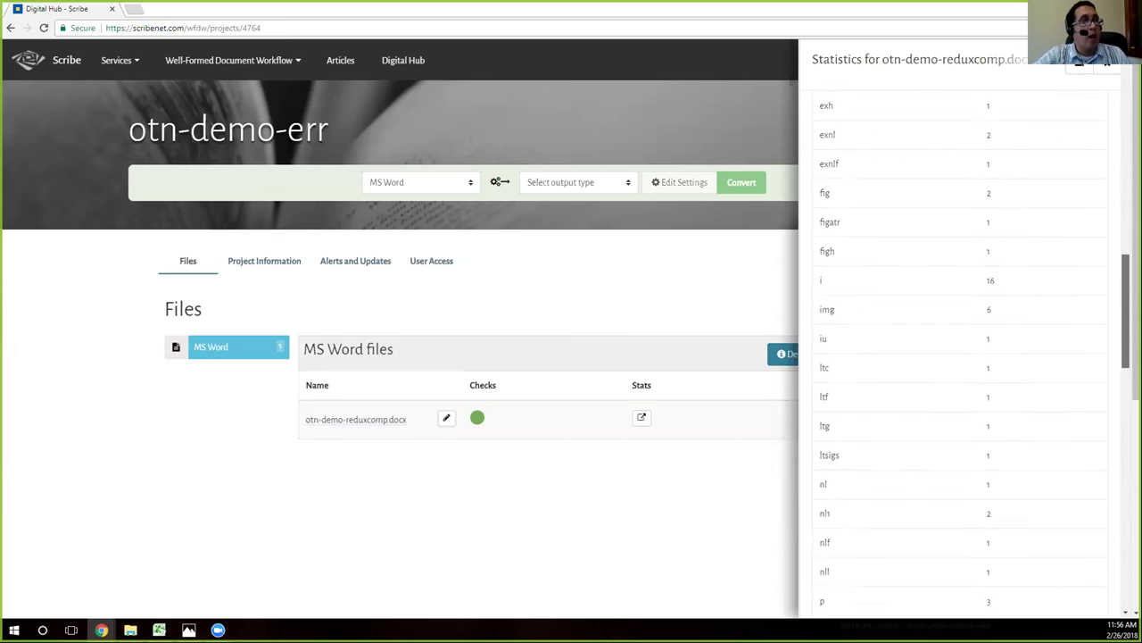
pyautogui.scroll(-3, 971, 353)
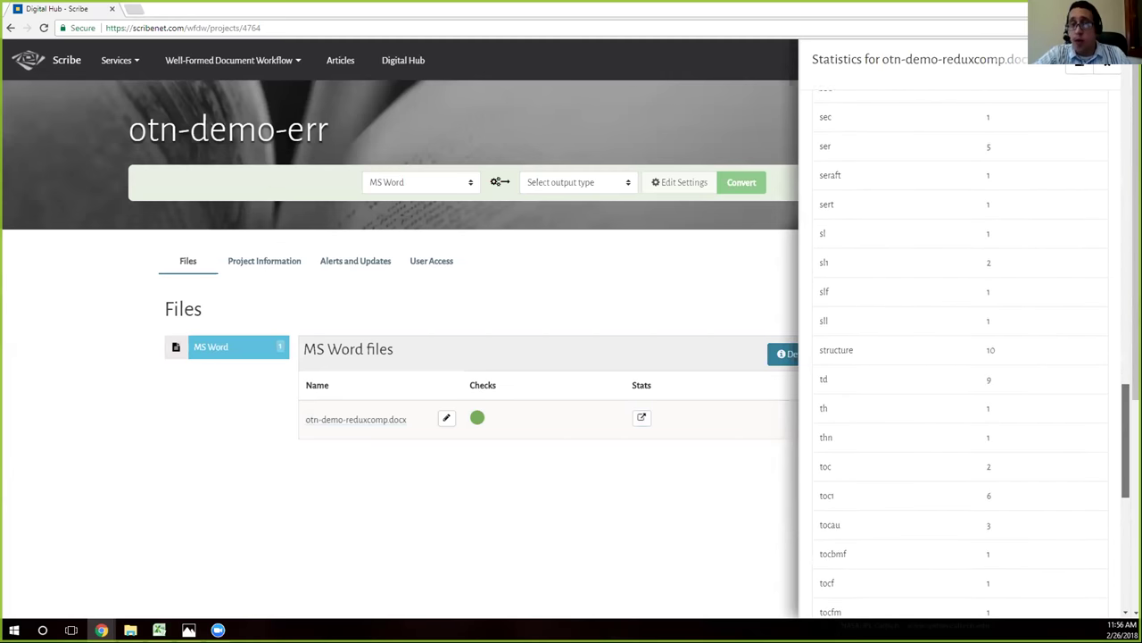
pyautogui.scroll(-2, 972, 353)
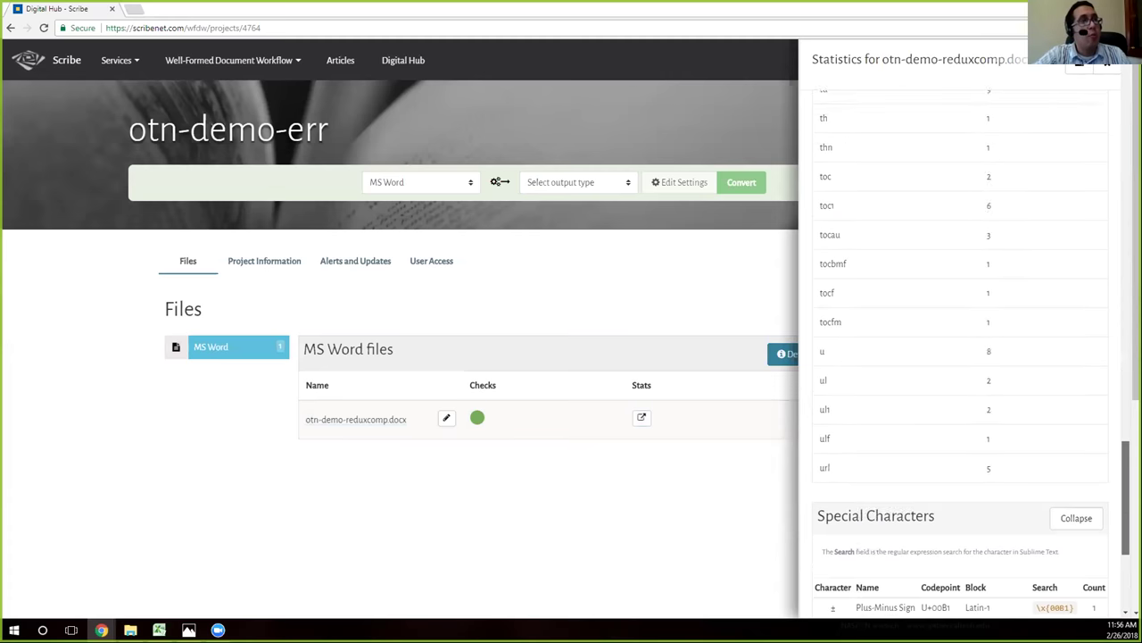
pyautogui.scroll(3, 972, 353)
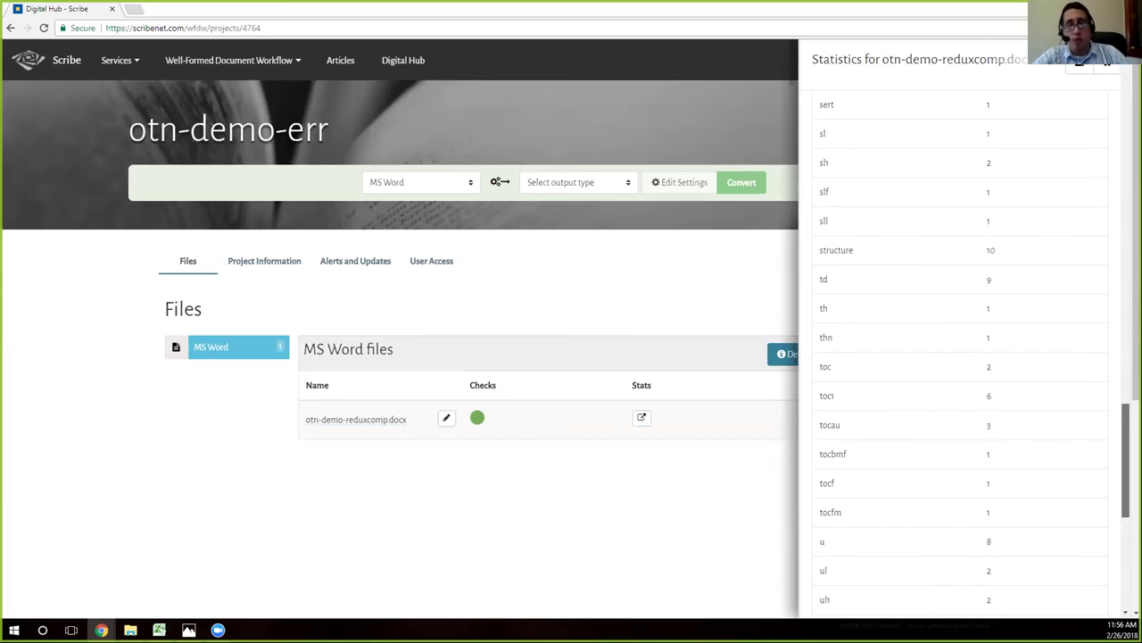
pyautogui.scroll(-3, 972, 354)
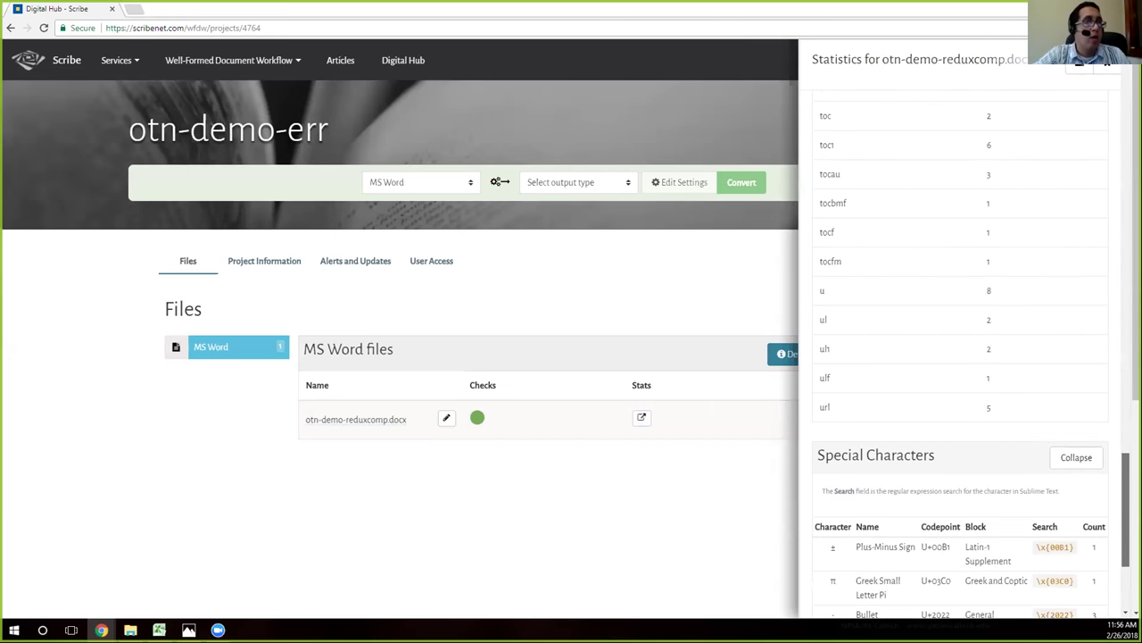
# Examine the special characters and referenced images in the file's statistics, and close the statistics.
pyautogui.scroll(-2, 971, 353)
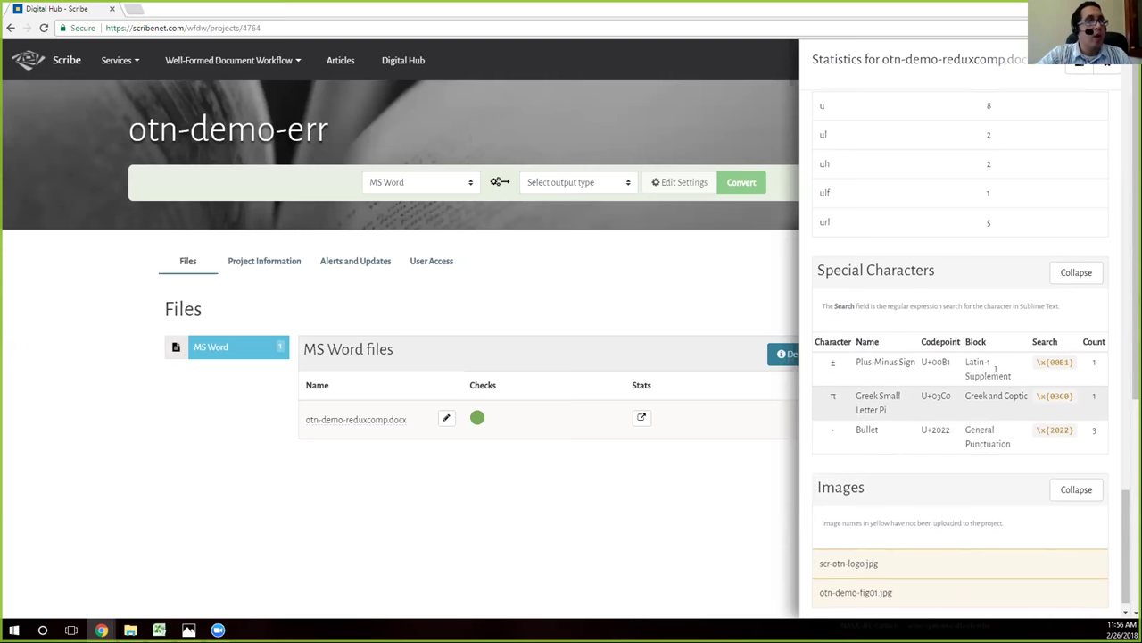
pyautogui.scroll(-1, 995, 367)
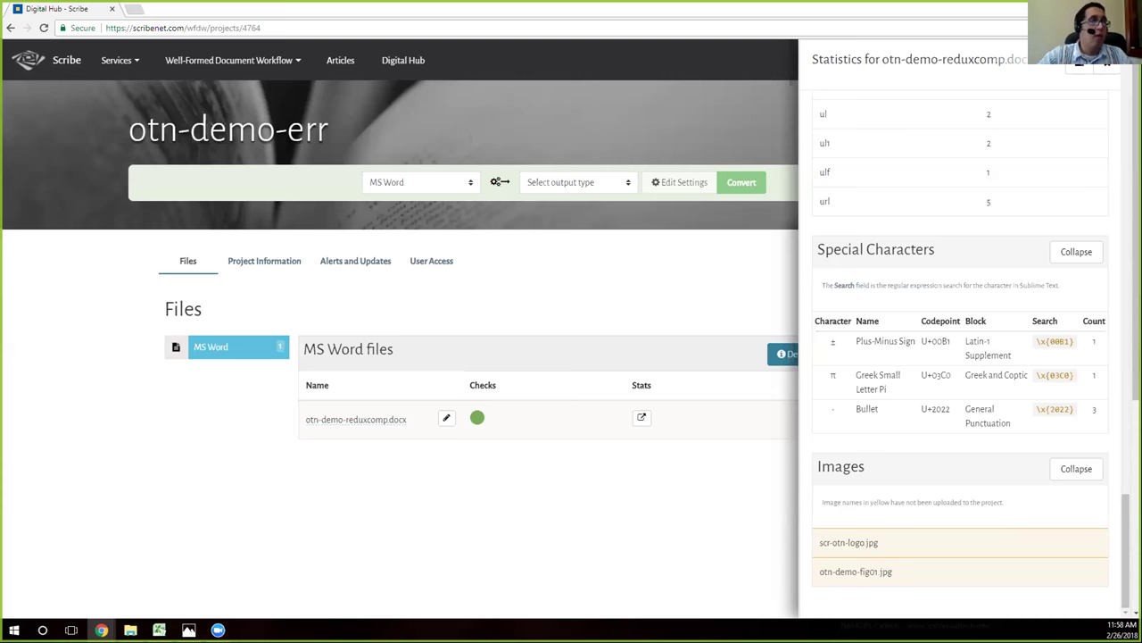
pyautogui.scroll(-1, 893, 374)
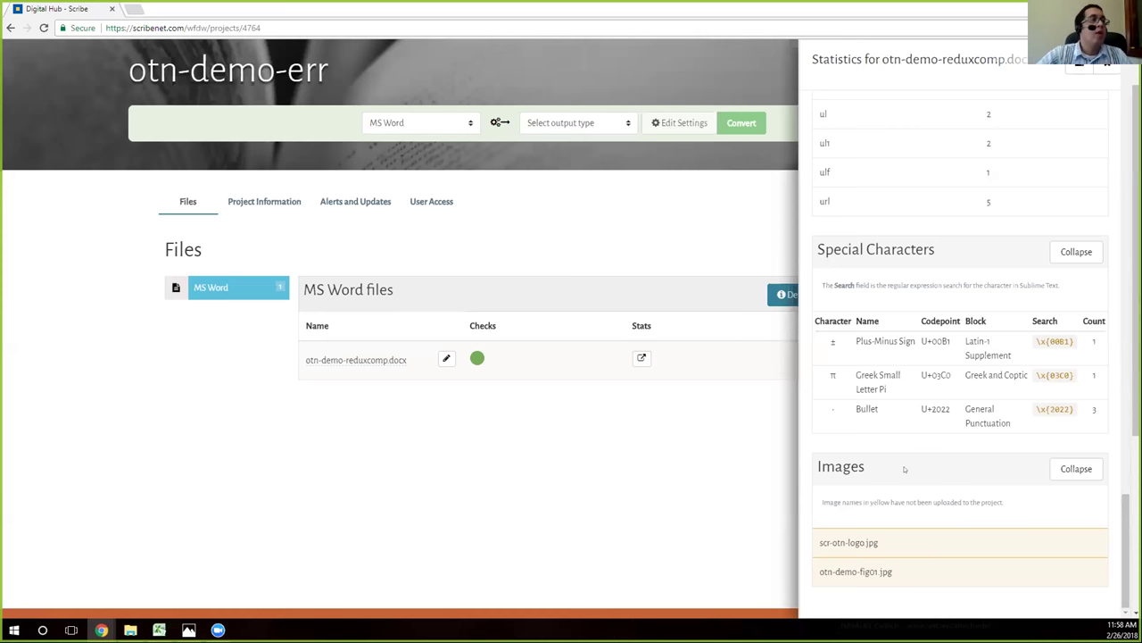
pyautogui.click(1107, 63)
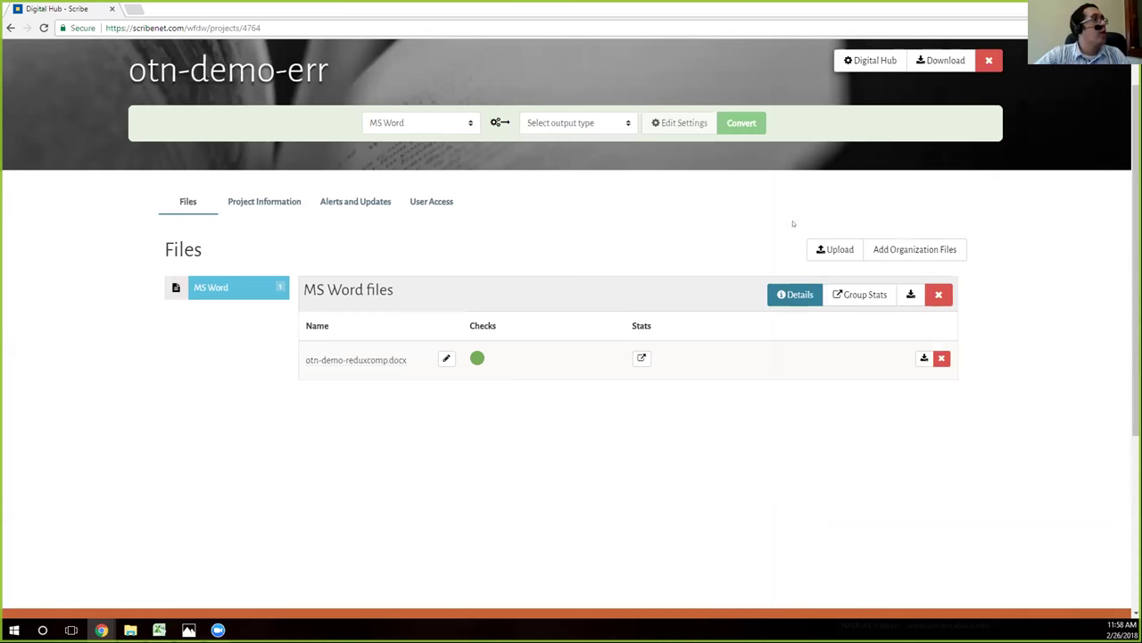
pyautogui.scroll(1, 526, 291)
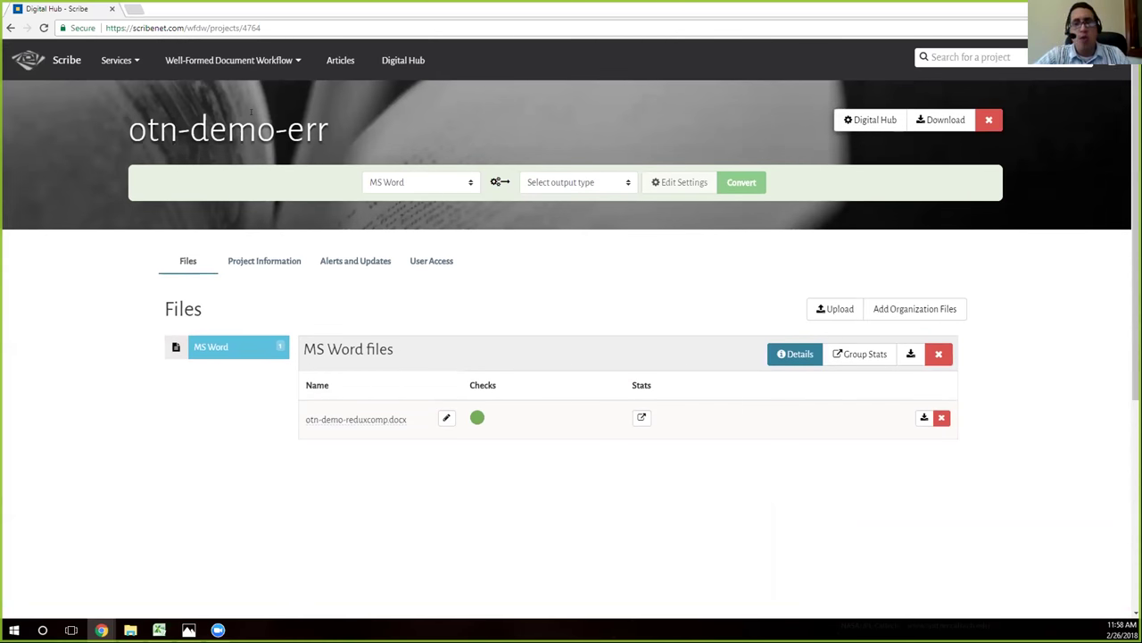